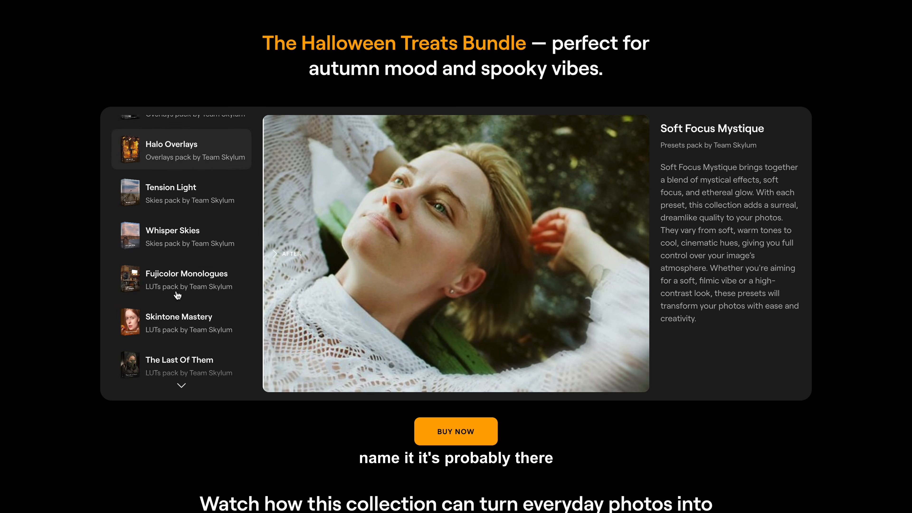
# Step: Scroll the Halloween Treats Bundle page past the packs list and Buy Now to the bundle video
pyautogui.scroll(-10, 246, 404)
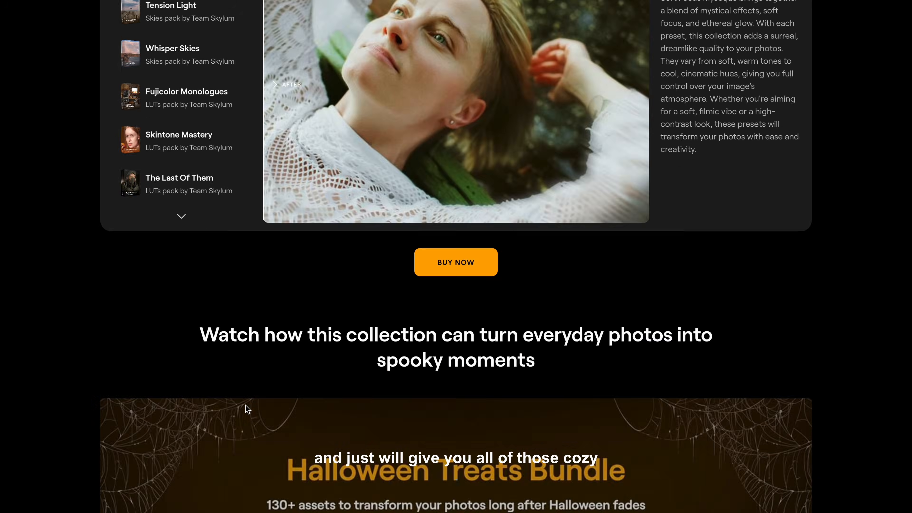
pyautogui.scroll(-4, 245, 405)
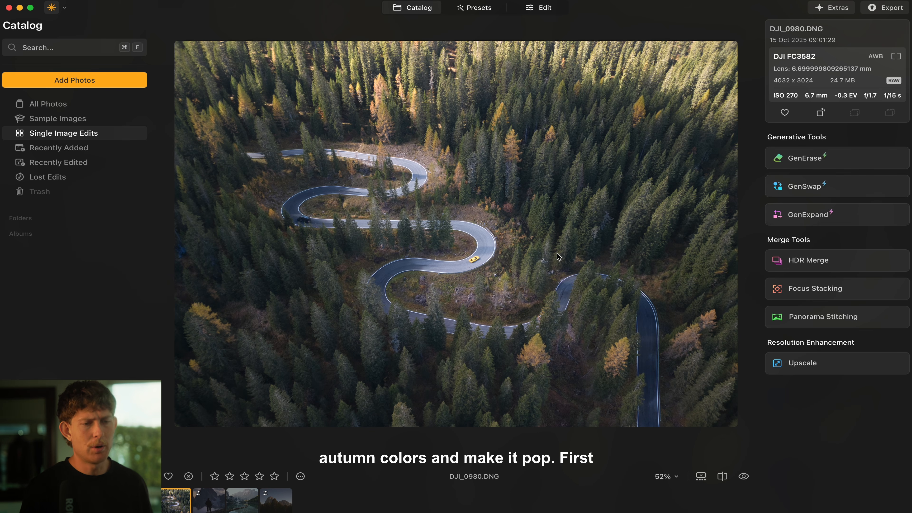
# Step: Apply Develop Auto Adjust to DJI_0980.DNG, giving Exposure 1.05, Highlights -99, Shadows -40
pyautogui.click(537, 9)
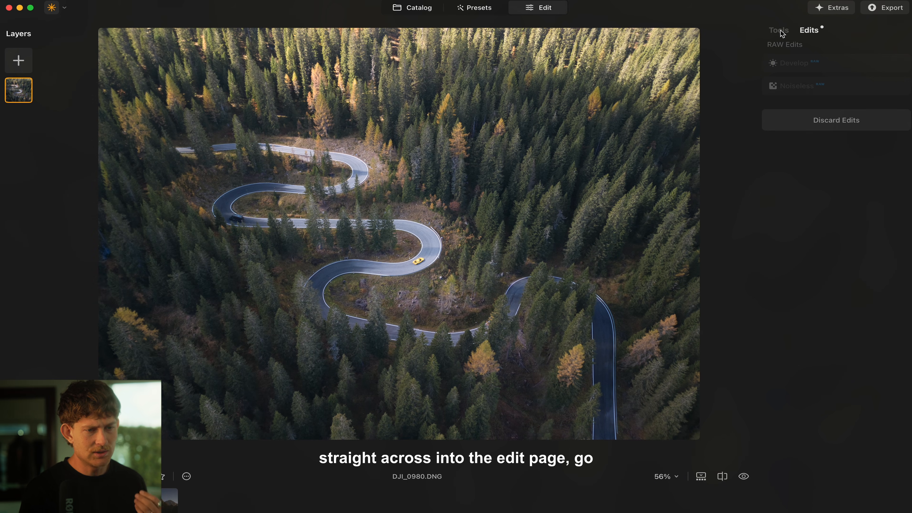
pyautogui.click(779, 30)
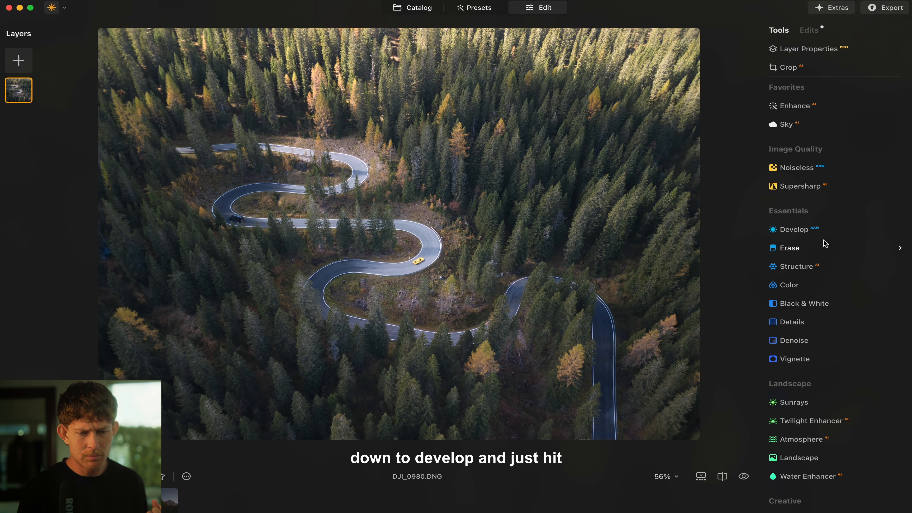
pyautogui.click(825, 247)
pyautogui.click(807, 235)
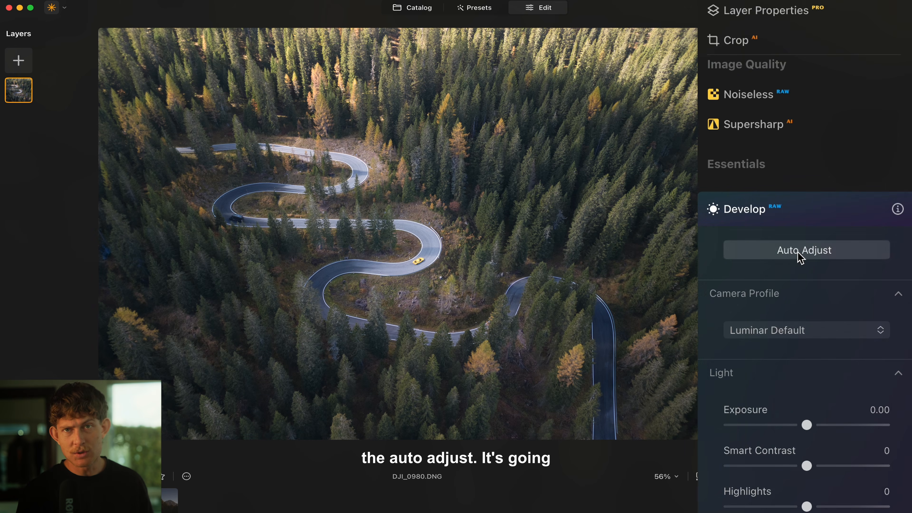
pyautogui.click(818, 198)
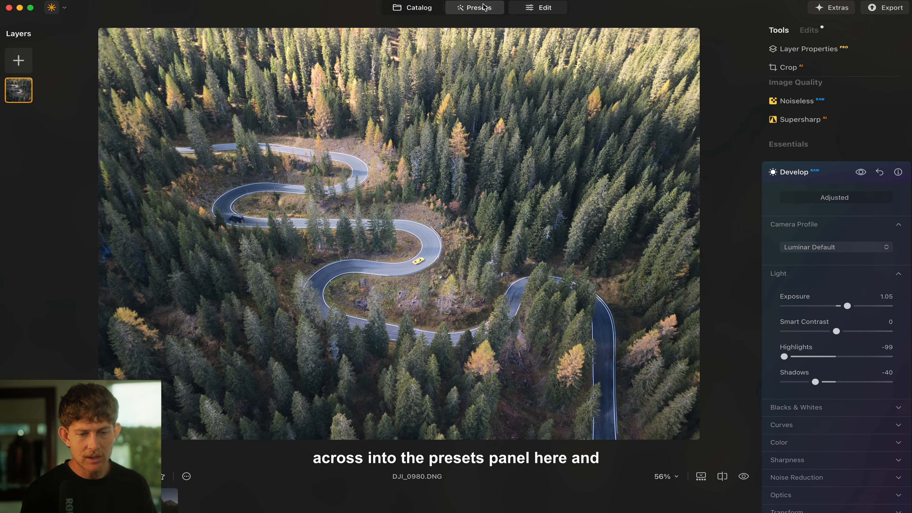
# Step: In the Dramatic Autumn presets, try Twilight High, then settle on Deep Landscape
pyautogui.click(474, 7)
pyautogui.click(784, 30)
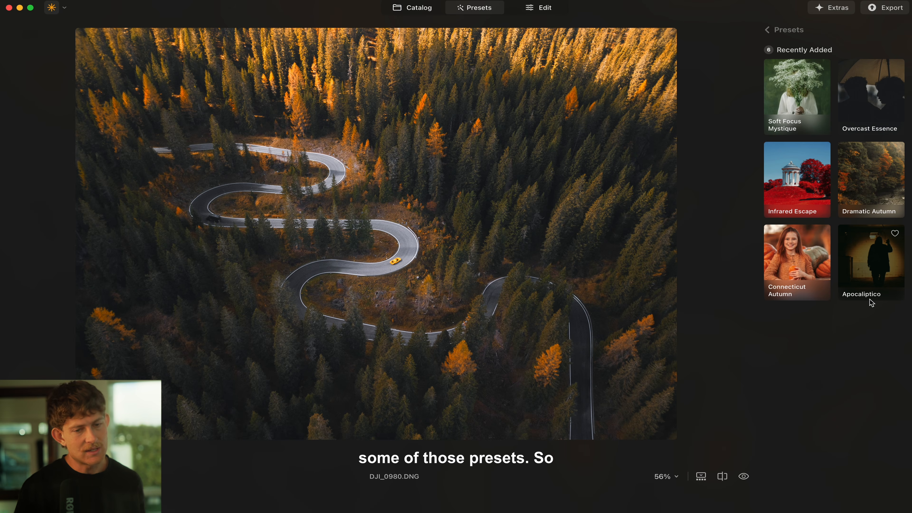
pyautogui.click(863, 177)
pyautogui.click(814, 180)
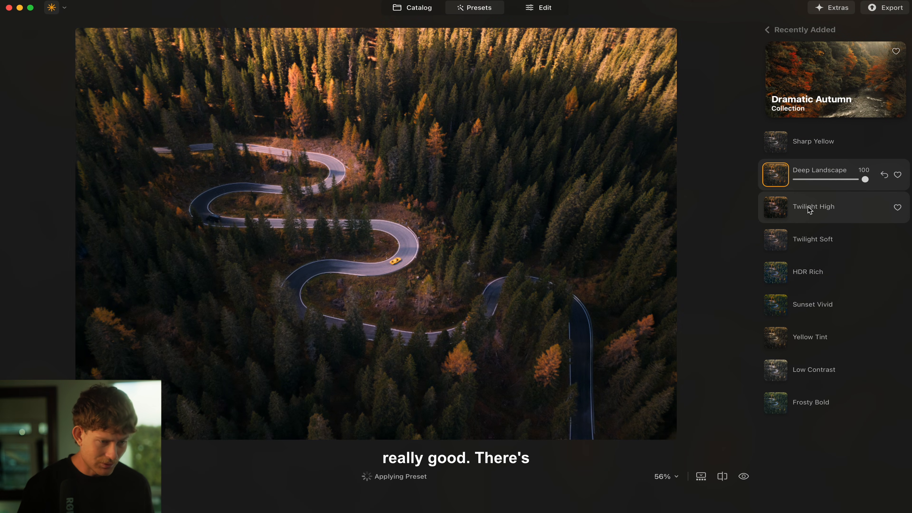
pyautogui.click(804, 206)
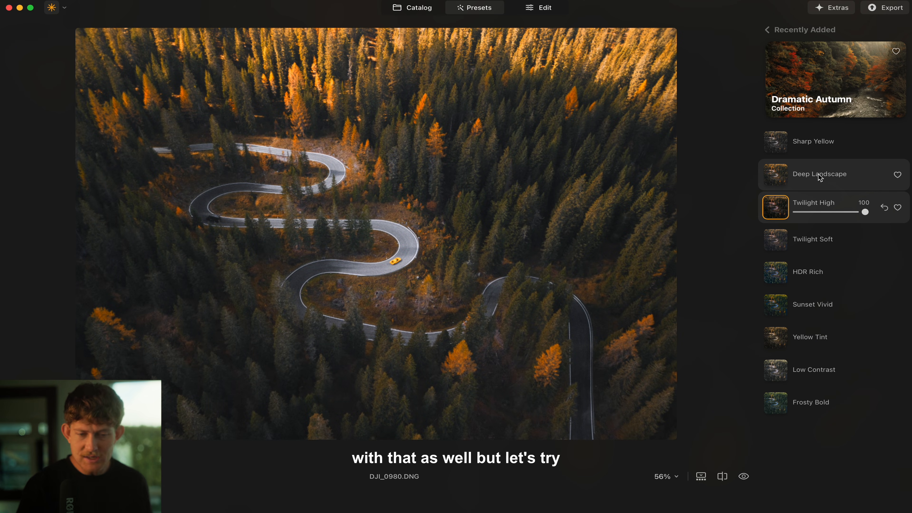
pyautogui.click(820, 178)
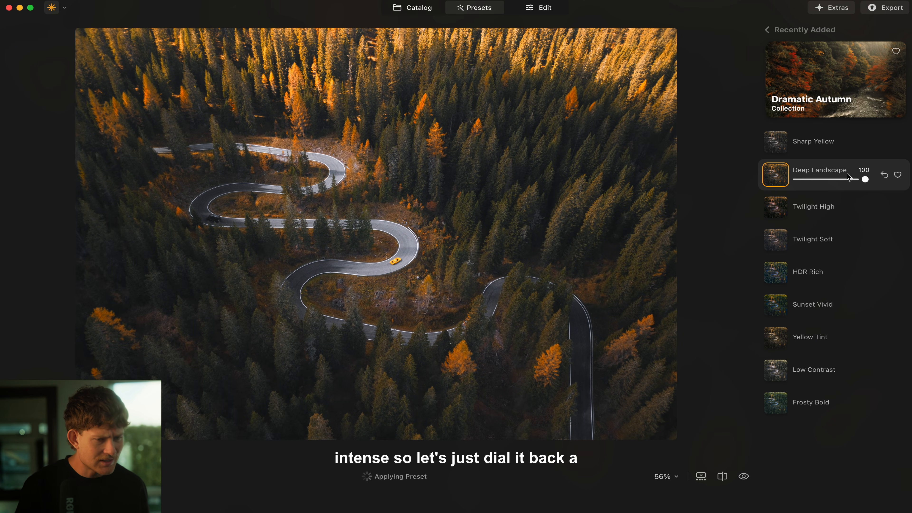
# Step: Lower Deep Landscape's strength to 66 and compare it against the original photo
pyautogui.moveTo(848, 178)
pyautogui.mouseDown()
pyautogui.moveTo(817, 182)
pyautogui.moveTo(841, 186)
pyautogui.mouseUp()
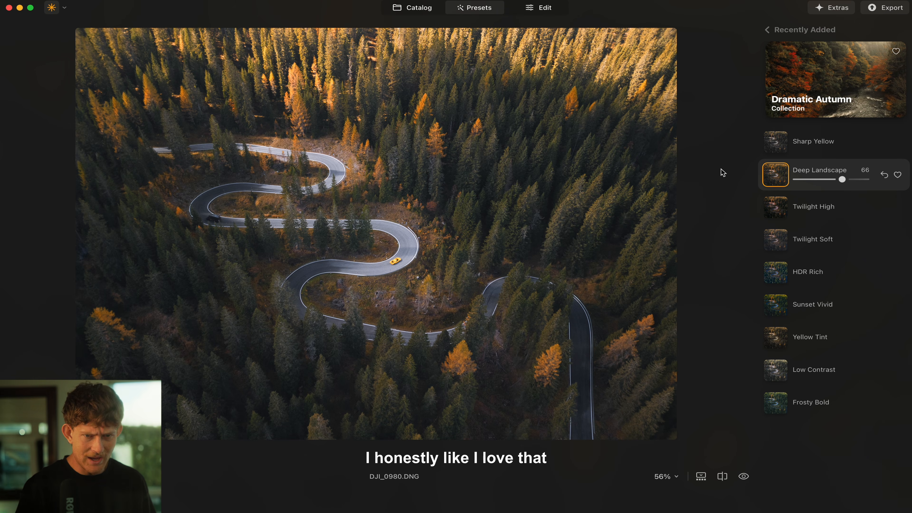
pyautogui.click(743, 477)
pyautogui.click(743, 477)
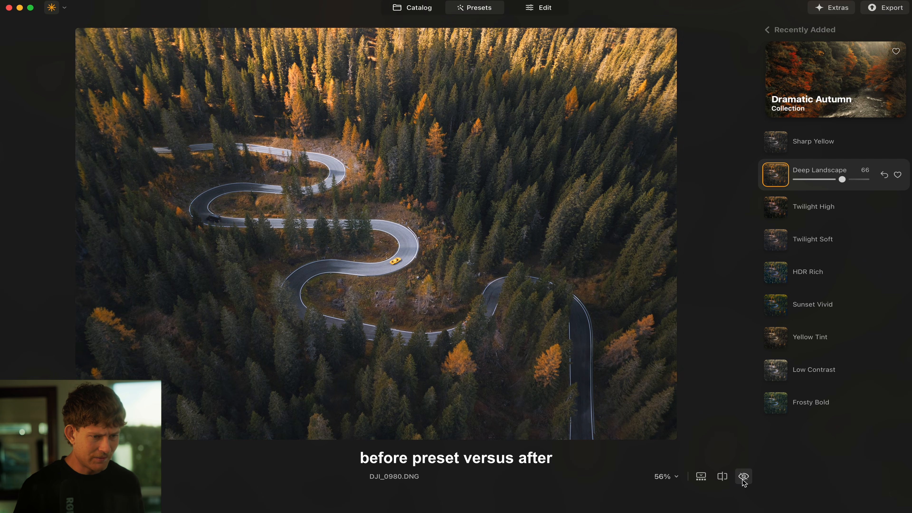
pyautogui.click(742, 479)
pyautogui.click(742, 480)
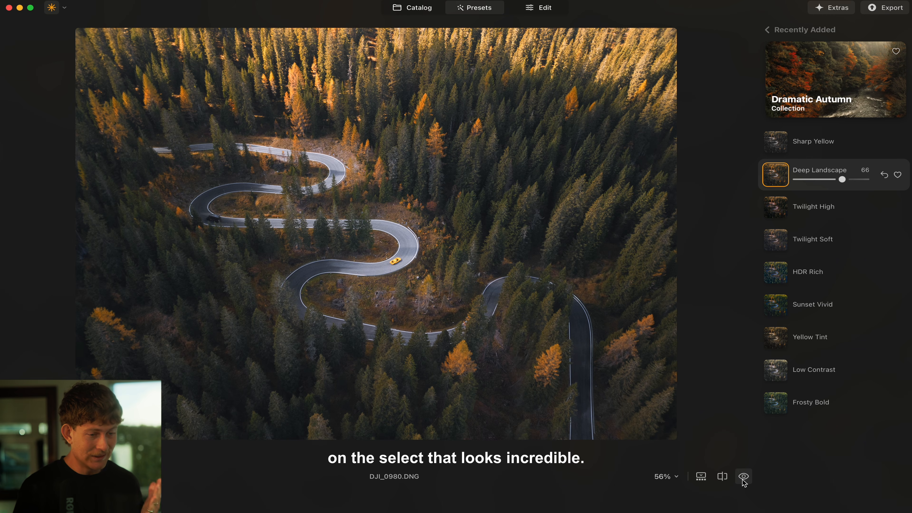
pyautogui.click(530, 8)
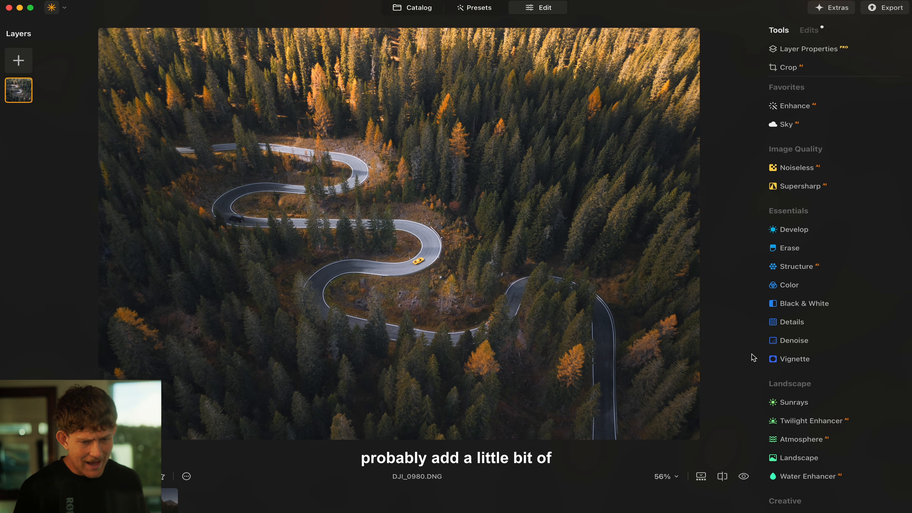
# Step: Add the Atmosphere tool and set its mode to Mist, after briefly trying Haze
pyautogui.scroll(-3, 762, 402)
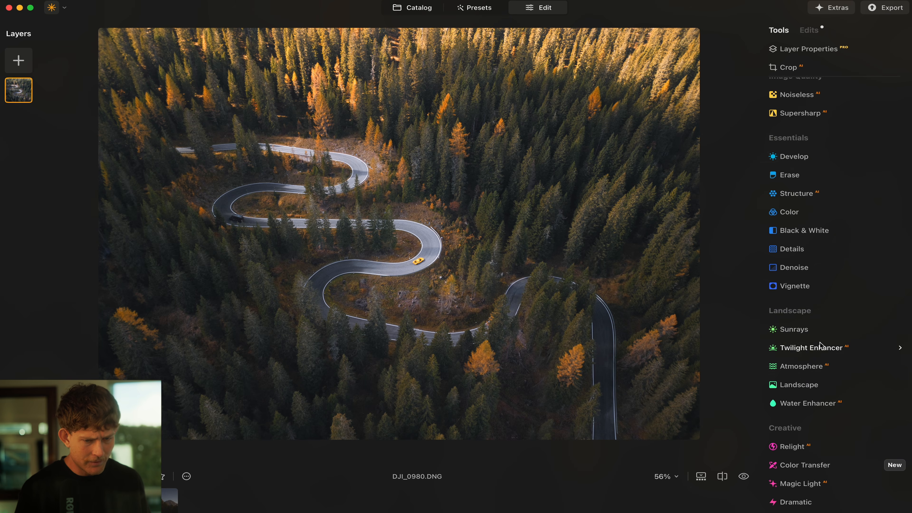
pyautogui.scroll(-3, 809, 335)
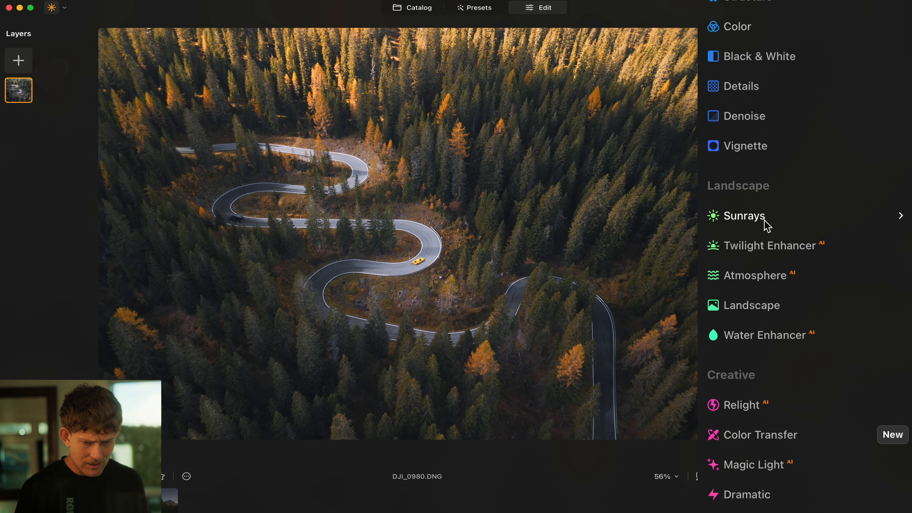
pyautogui.click(769, 284)
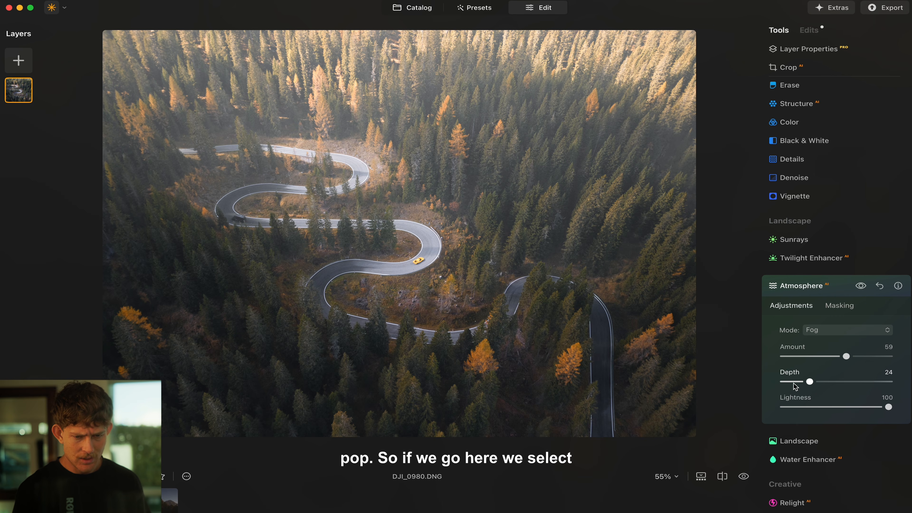
pyautogui.click(841, 331)
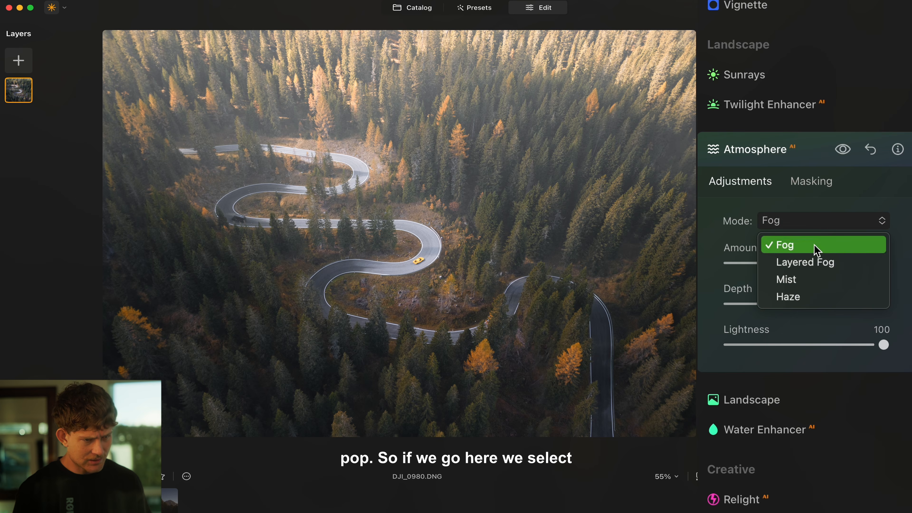
pyautogui.click(813, 283)
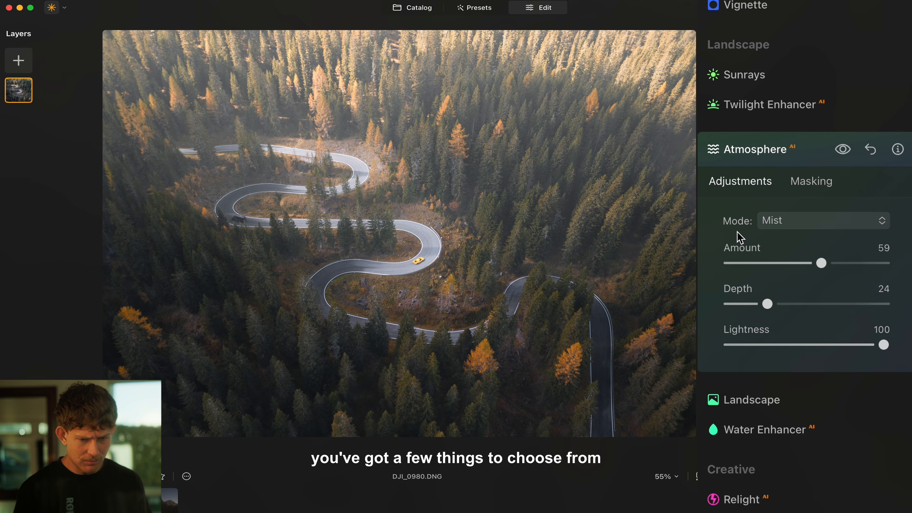
pyautogui.click(799, 222)
pyautogui.click(810, 297)
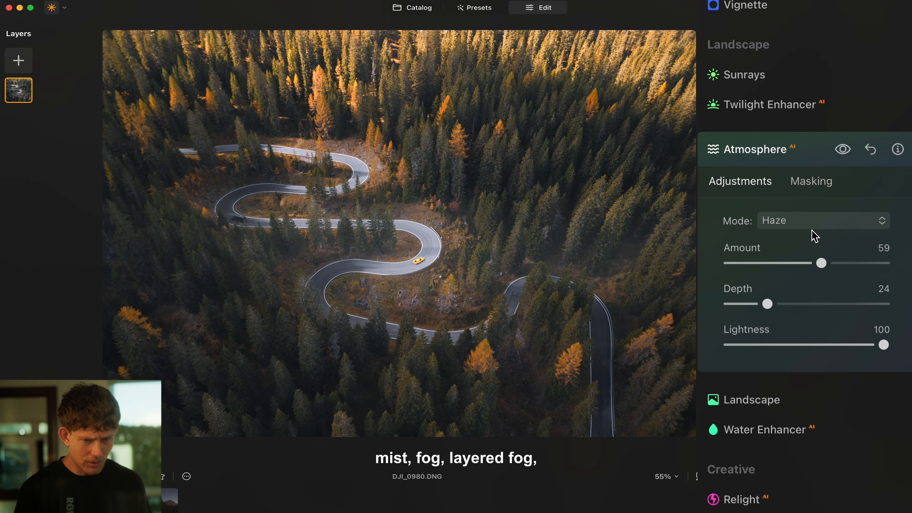
pyautogui.click(811, 223)
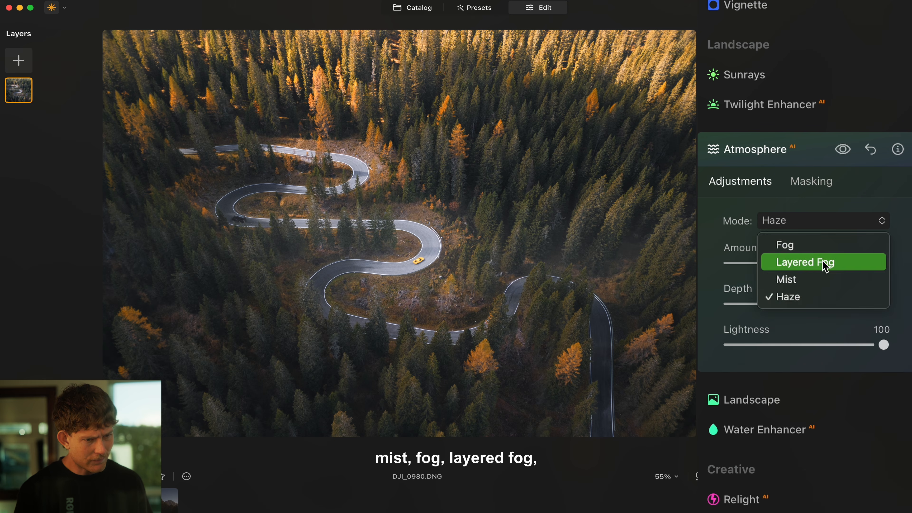
pyautogui.click(811, 279)
# Step: Tune the mist to Amount 79 and Depth 18, then compare with it hidden
pyautogui.moveTo(820, 264); pyautogui.dragTo(865, 265)
pyautogui.moveTo(767, 303); pyautogui.dragTo(757, 334)
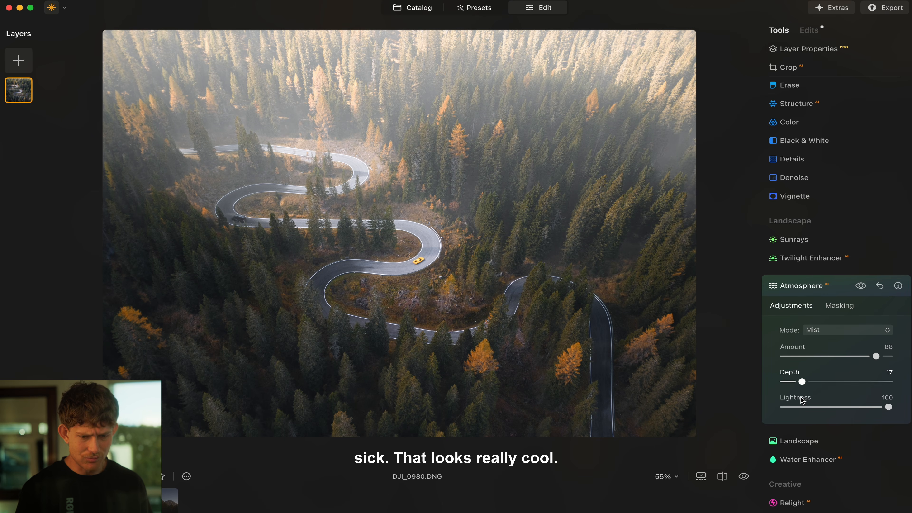
pyautogui.moveTo(888, 407); pyautogui.dragTo(864, 417)
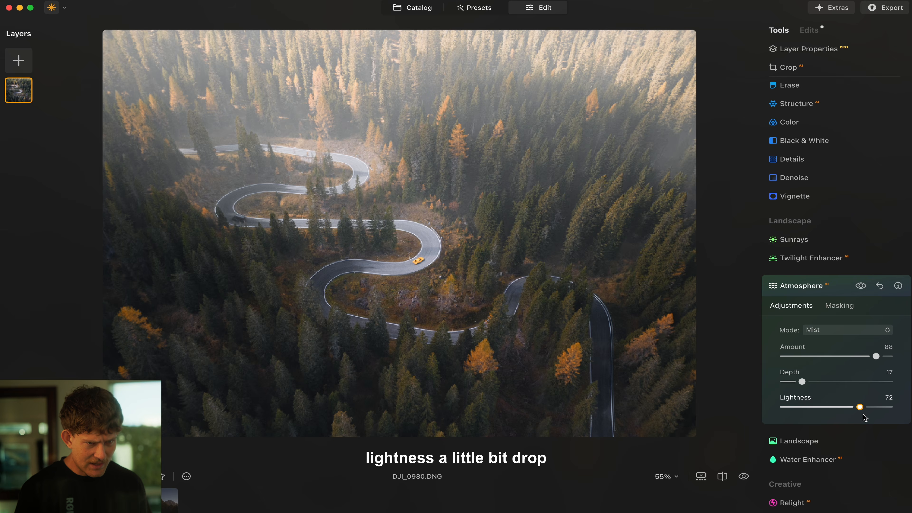
pyautogui.moveTo(876, 356); pyautogui.dragTo(862, 357)
pyautogui.moveTo(801, 381); pyautogui.dragTo(797, 381)
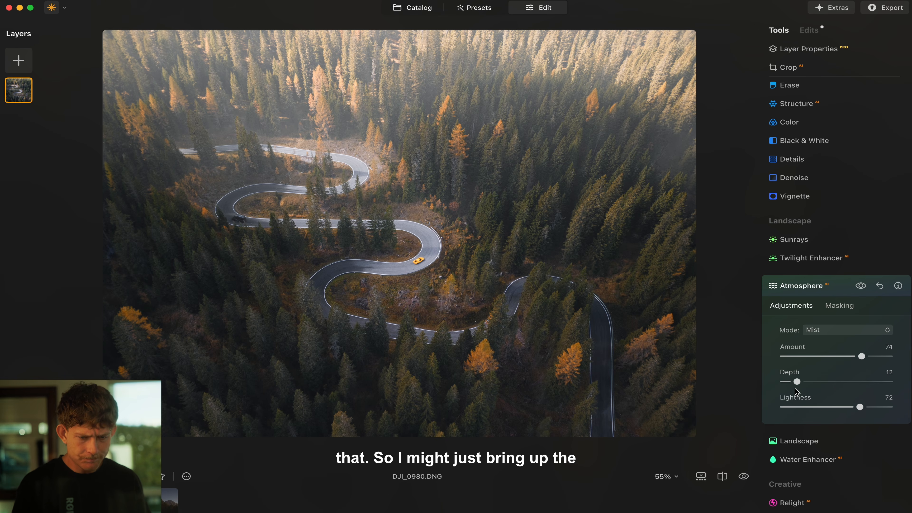
pyautogui.moveTo(842, 264)
pyautogui.mouseDown()
pyautogui.moveTo(877, 263)
pyautogui.moveTo(852, 263)
pyautogui.mouseUp()
pyautogui.moveTo(749, 303); pyautogui.dragTo(770, 305)
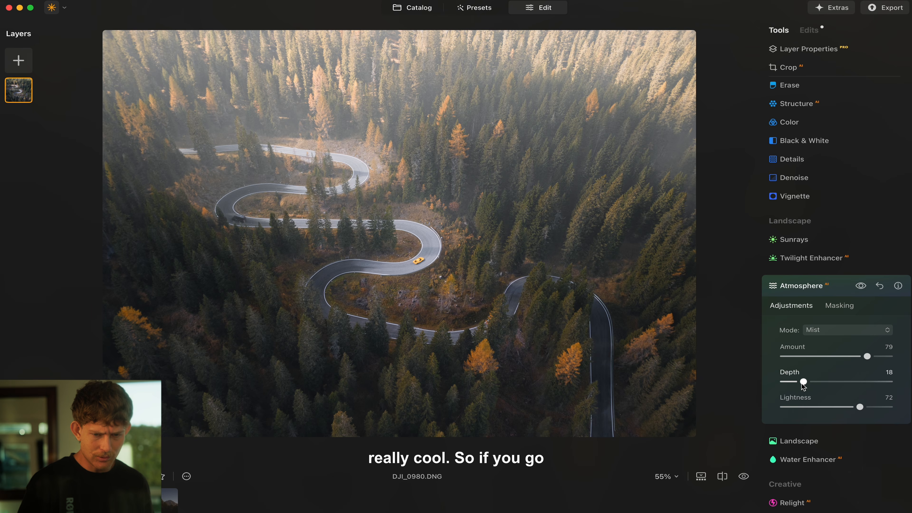
pyautogui.click(860, 287)
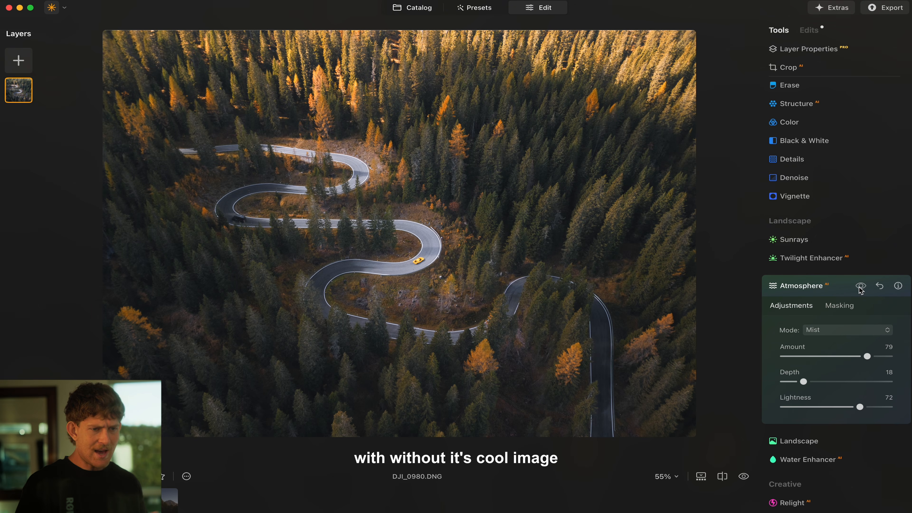
pyautogui.click(860, 286)
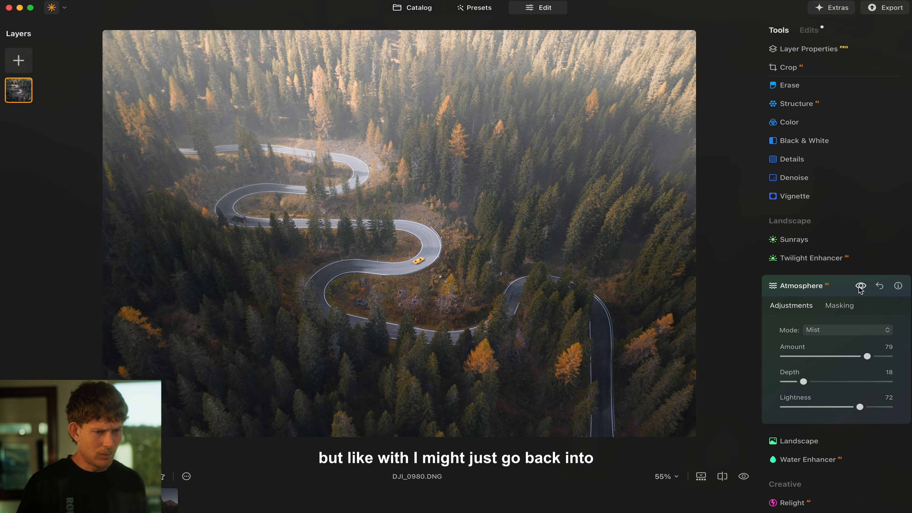
# Step: Shift the HSL Green hue to -64 and Yellow to -33, then lower Shadows to -45
pyautogui.scroll(5, 860, 289)
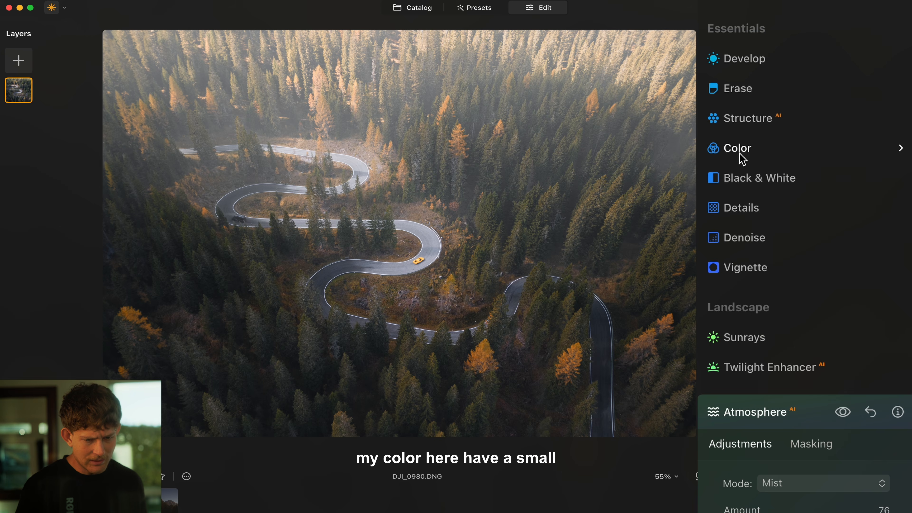
pyautogui.click(789, 286)
pyautogui.click(754, 375)
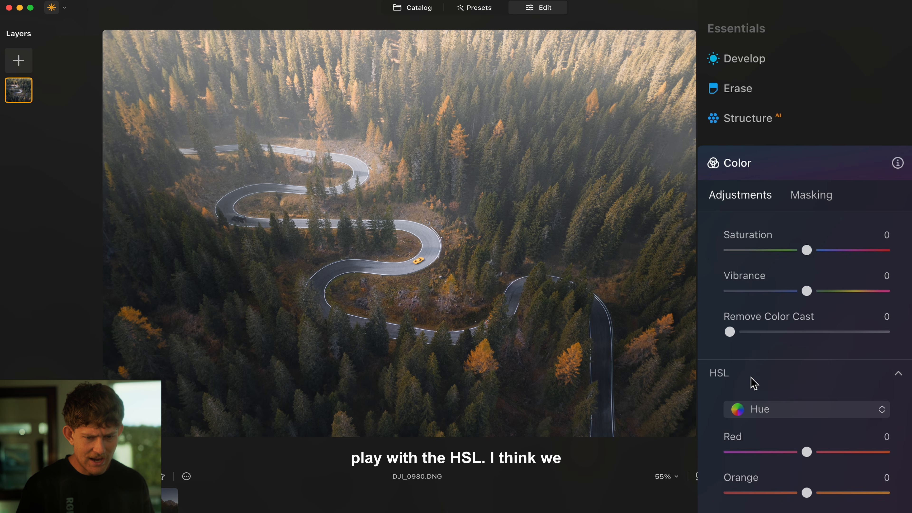
pyautogui.scroll(-3, 838, 415)
pyautogui.scroll(3, 844, 416)
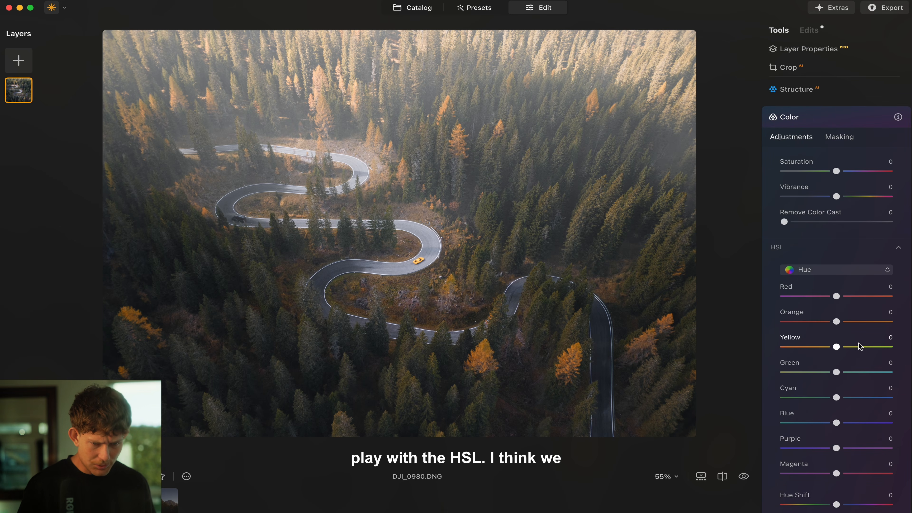
pyautogui.moveTo(836, 371); pyautogui.dragTo(801, 379)
pyautogui.moveTo(760, 306)
pyautogui.mouseDown()
pyautogui.moveTo(783, 316)
pyautogui.moveTo(758, 316)
pyautogui.mouseUp()
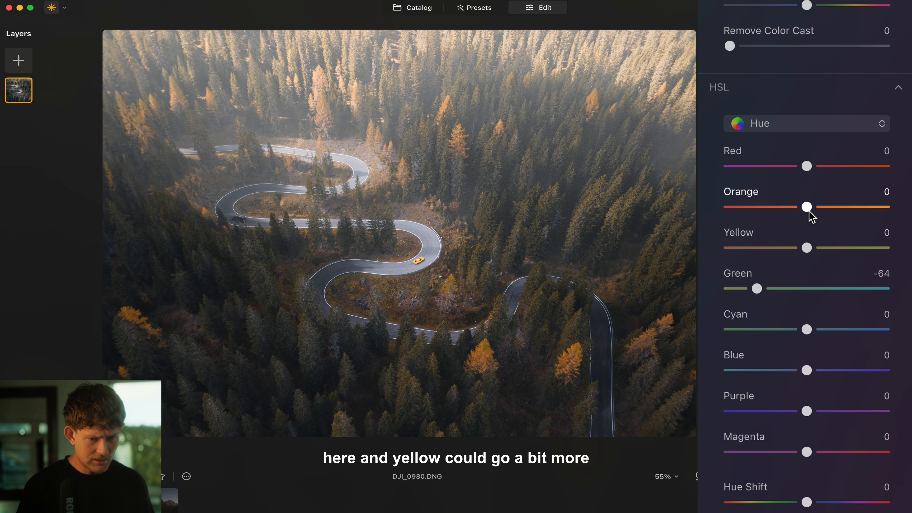
pyautogui.moveTo(808, 248); pyautogui.dragTo(782, 266)
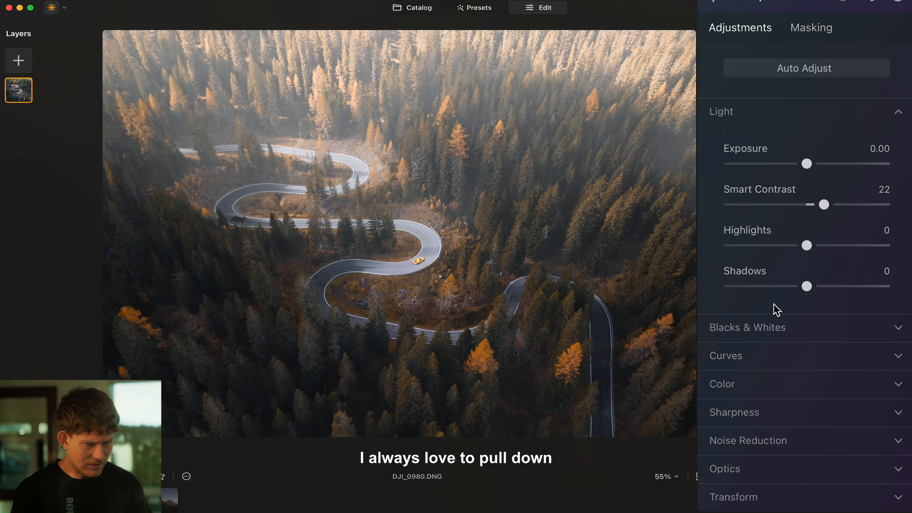
pyautogui.moveTo(806, 288); pyautogui.dragTo(771, 312)
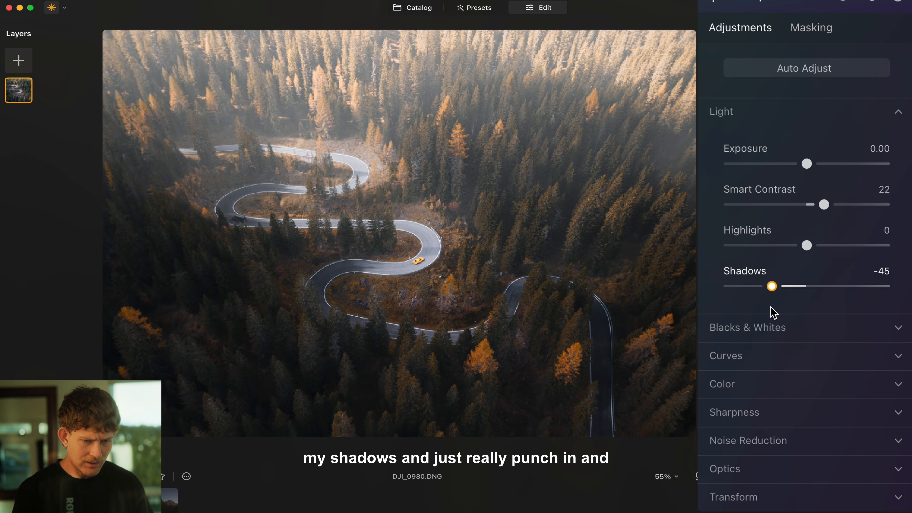
# Step: Set Develop Shadows to -100 and, under Blacks & Whites, Blacks to 58
pyautogui.click(821, 327)
pyautogui.scroll(-5, 823, 291)
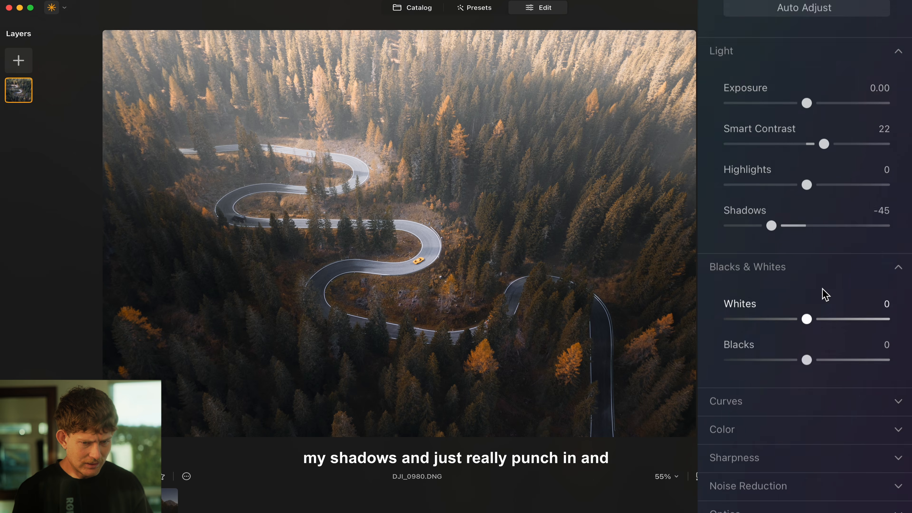
pyautogui.moveTo(807, 262); pyautogui.dragTo(869, 266)
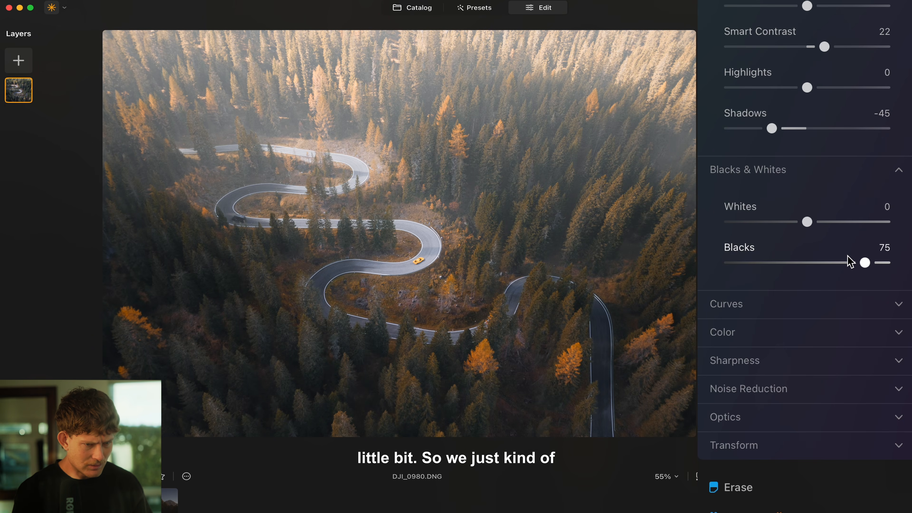
pyautogui.moveTo(766, 132); pyautogui.dragTo(740, 134)
pyautogui.moveTo(729, 144); pyautogui.dragTo(702, 146)
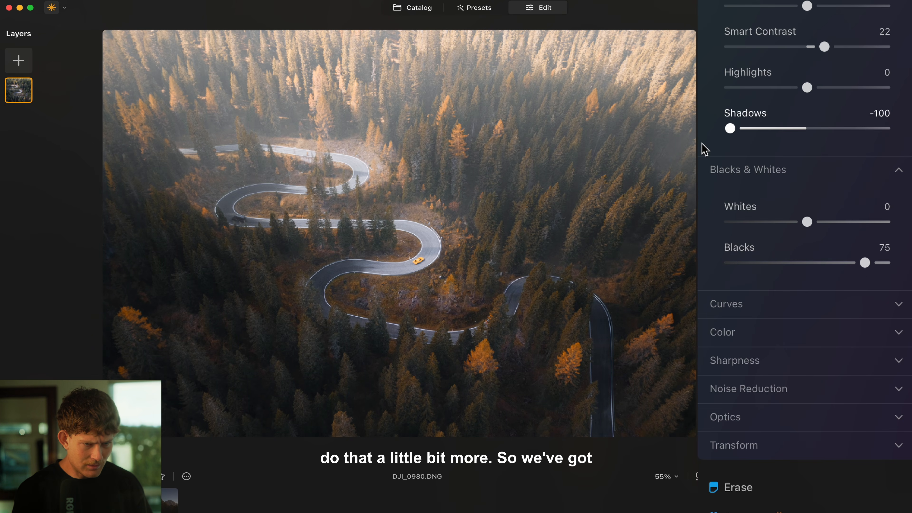
pyautogui.moveTo(858, 264); pyautogui.dragTo(834, 267)
pyautogui.moveTo(834, 267); pyautogui.dragTo(846, 267)
# Step: Toggle before/after to compare the darker autumn edit with the original
pyautogui.click(748, 481)
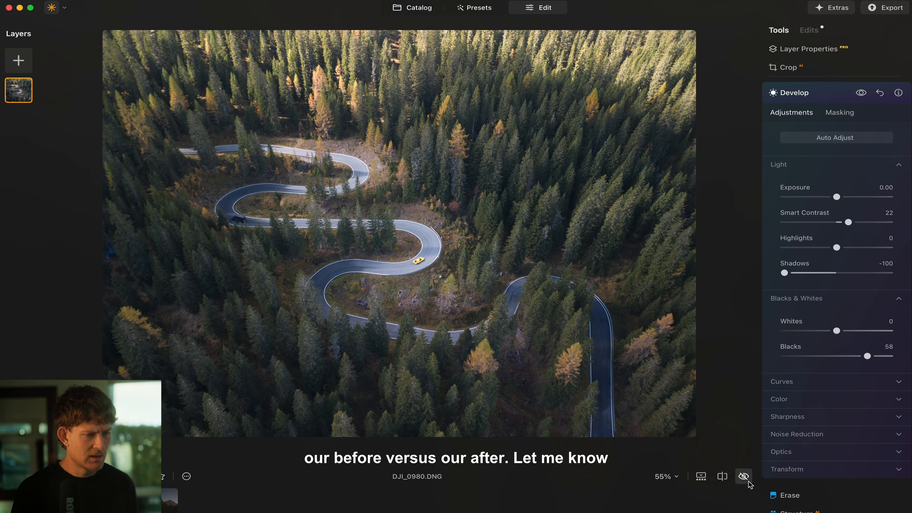
pyautogui.click(749, 483)
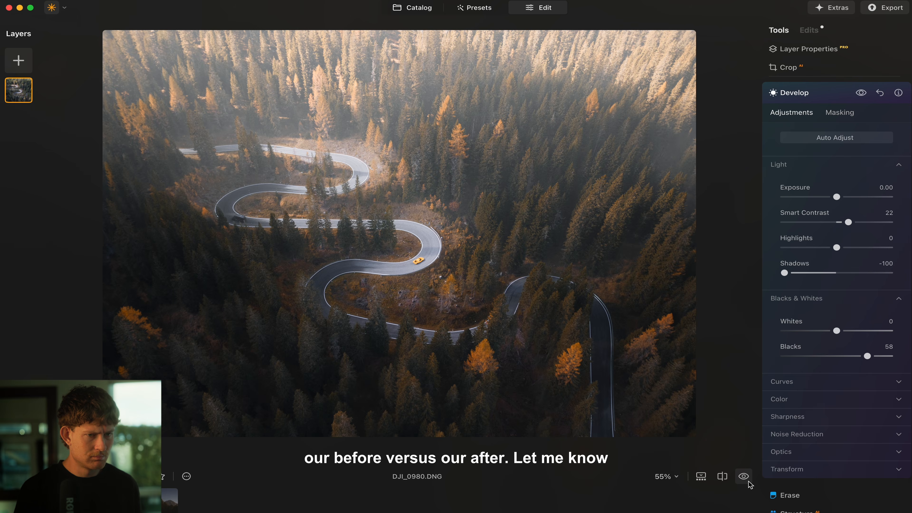
pyautogui.click(749, 484)
pyautogui.click(749, 484)
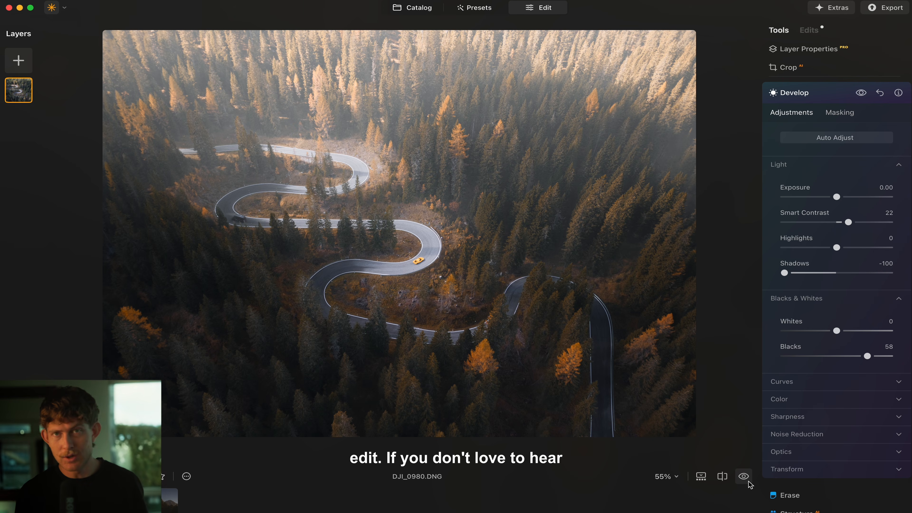
# Step: Return to the Catalog and open the DJI_0028 lake thumbnail in Edit
pyautogui.click(748, 481)
pyautogui.click(749, 481)
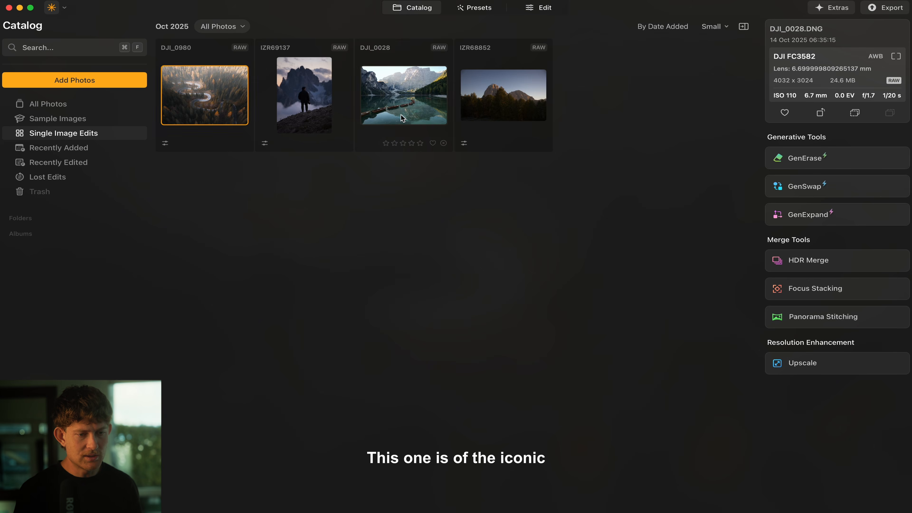
pyautogui.doubleClick(401, 116)
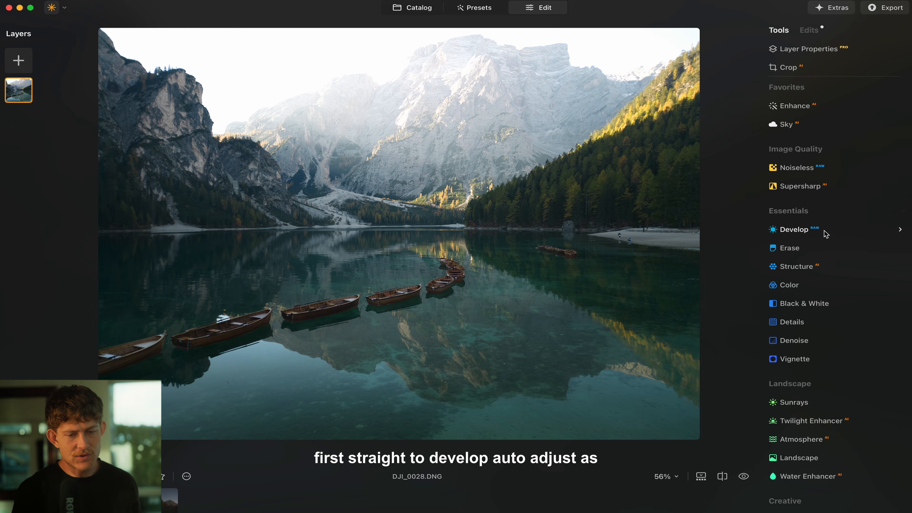
# Step: Auto Adjust the lake photo in Develop, then nudge Exposure up to -0.30
pyautogui.click(817, 237)
pyautogui.click(809, 184)
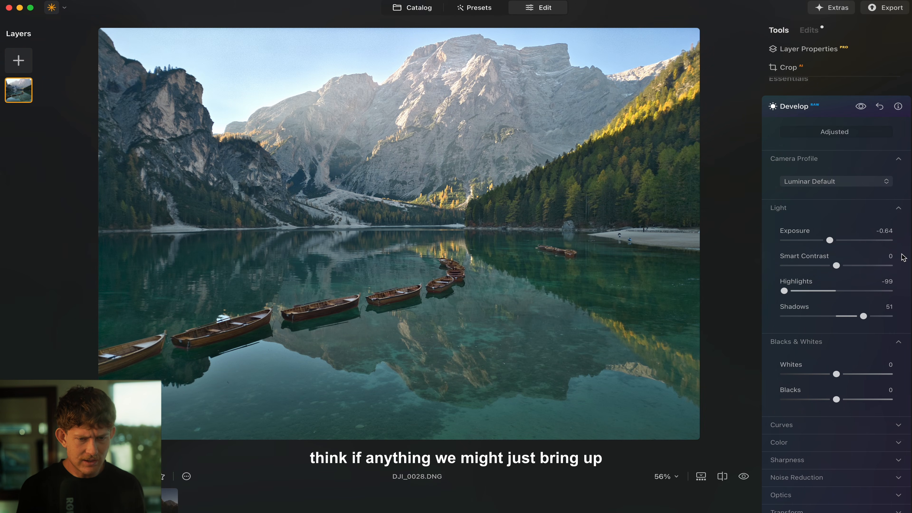
pyautogui.moveTo(829, 240); pyautogui.dragTo(834, 240)
pyautogui.moveTo(804, 194); pyautogui.dragTo(807, 196)
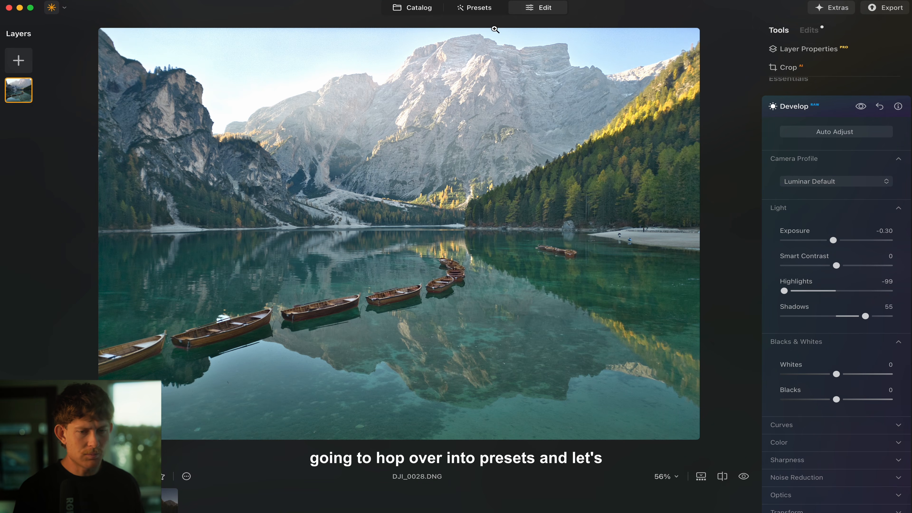
# Step: Try Deep Landscape and Twilight High on the lake photo, then go back to Recently Added
pyautogui.click(471, 9)
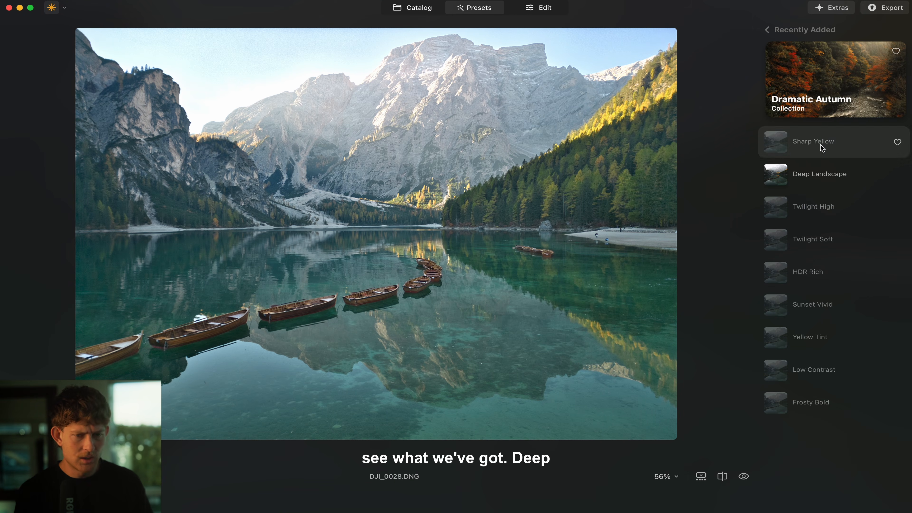
pyautogui.click(786, 183)
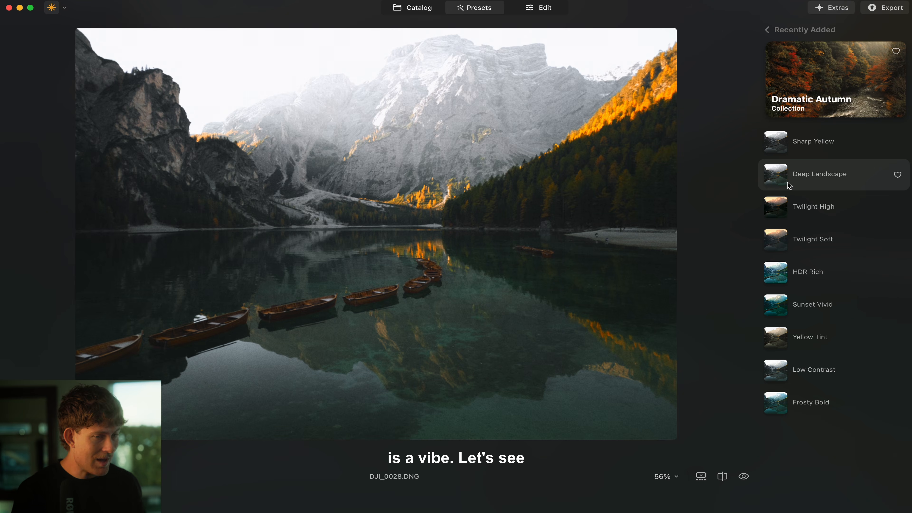
pyautogui.click(797, 216)
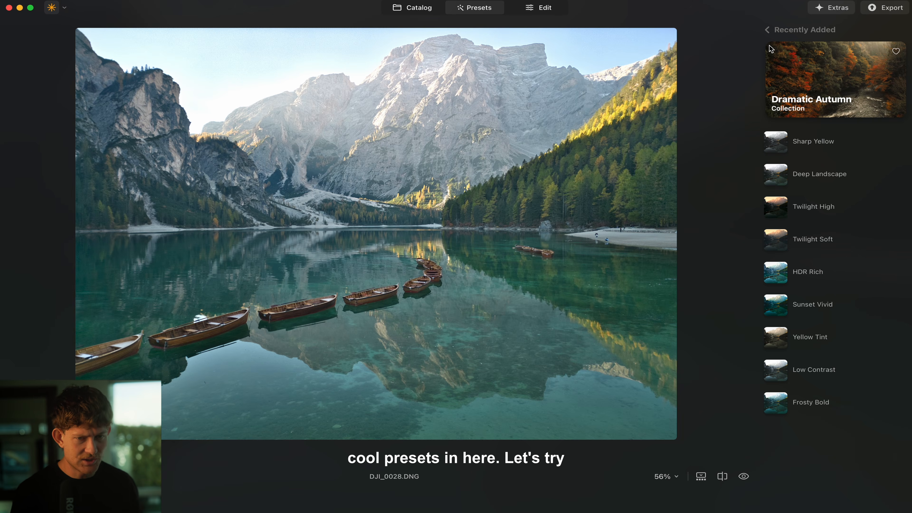
pyautogui.click(768, 31)
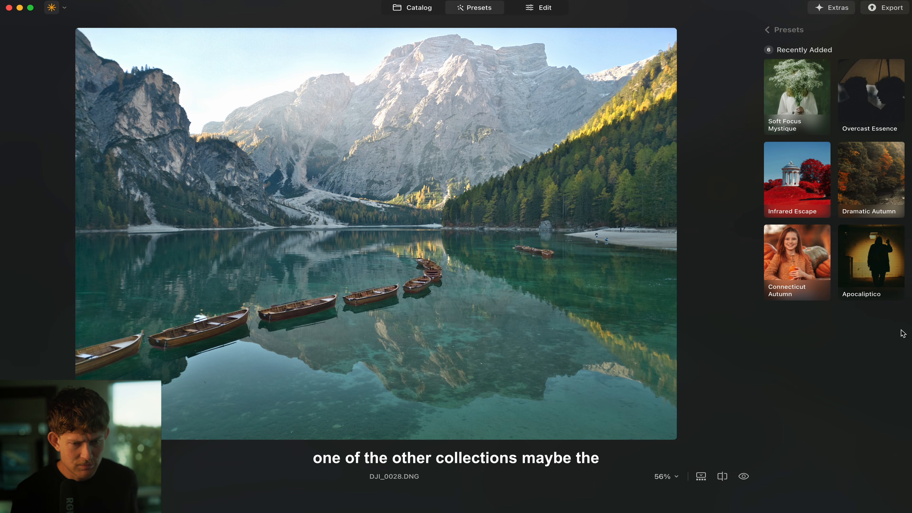
# Step: Apply the Connecticut Autumn collection's Rustle Gold preset at strength 100
pyautogui.click(795, 269)
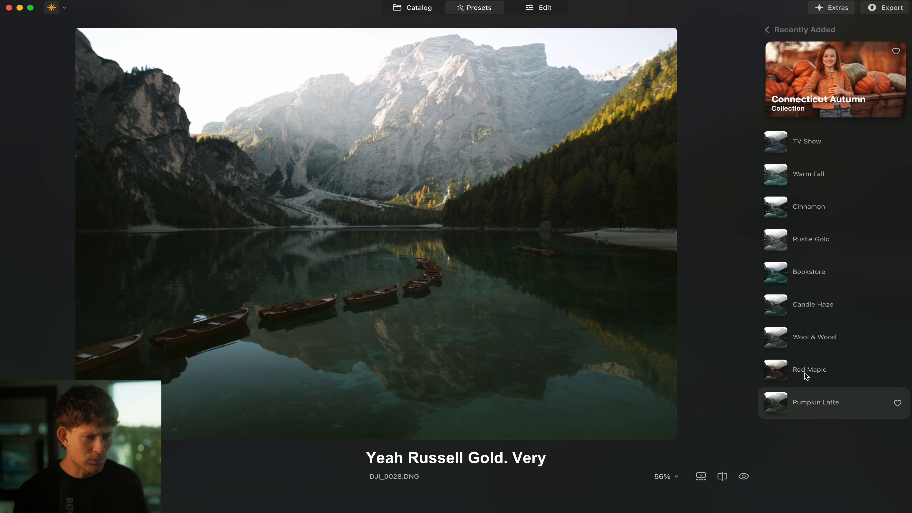
pyautogui.click(815, 241)
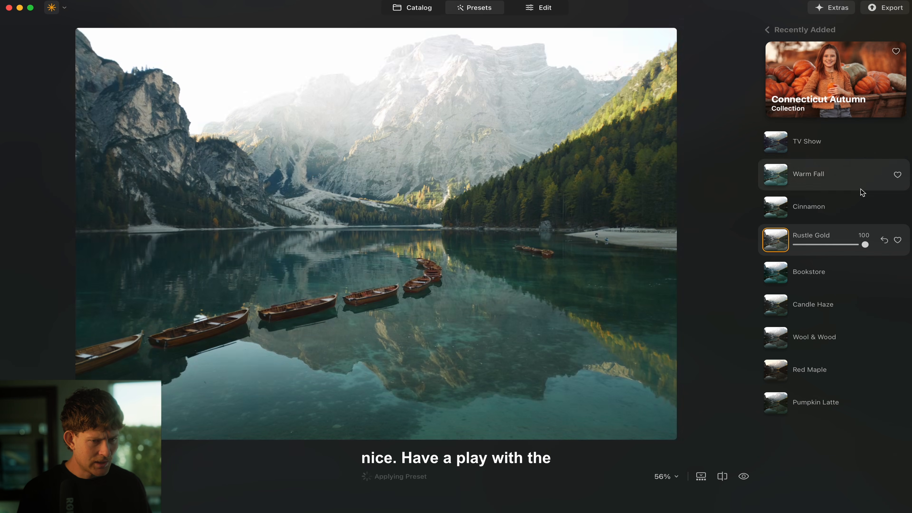
pyautogui.moveTo(864, 245); pyautogui.dragTo(884, 247)
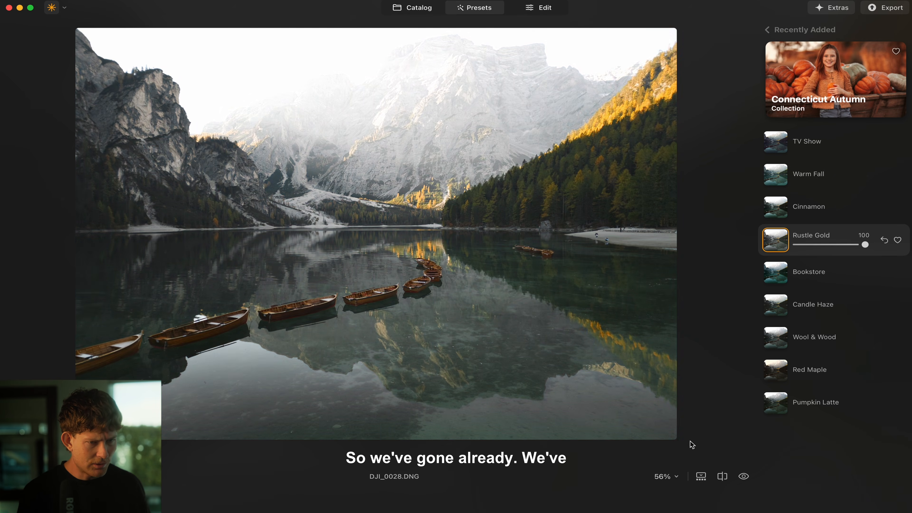
# Step: Toggle before/after repeatedly to compare the Rustle Gold look with the original
pyautogui.click(743, 477)
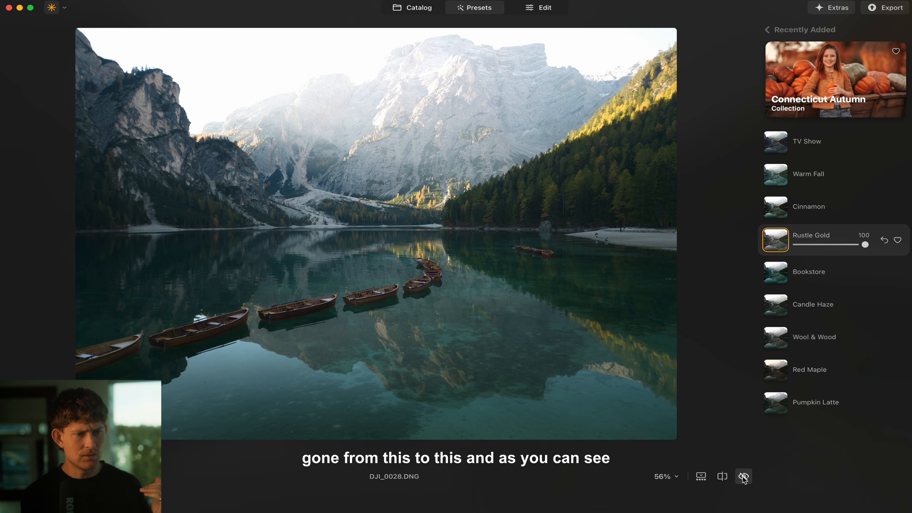
pyautogui.click(743, 478)
pyautogui.click(743, 477)
pyautogui.click(743, 478)
pyautogui.click(743, 478)
pyautogui.click(743, 478)
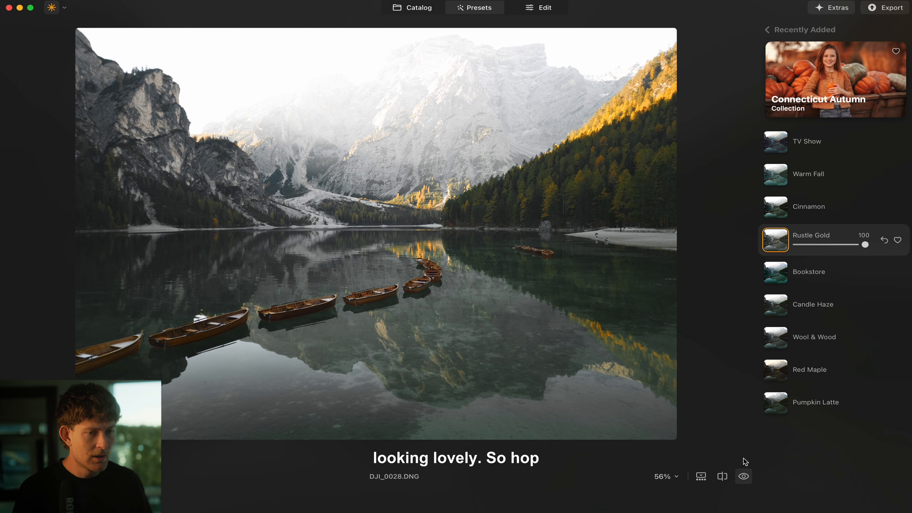
# Step: In the Edit tools, expand Landscape > Atmosphere, showing Fog mode at Amount 0
pyautogui.click(542, 9)
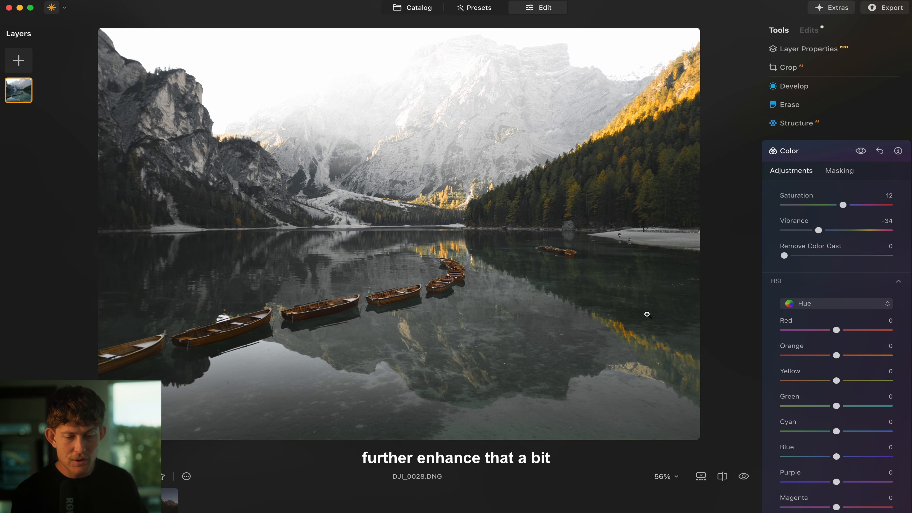
pyautogui.scroll(-10, 836, 351)
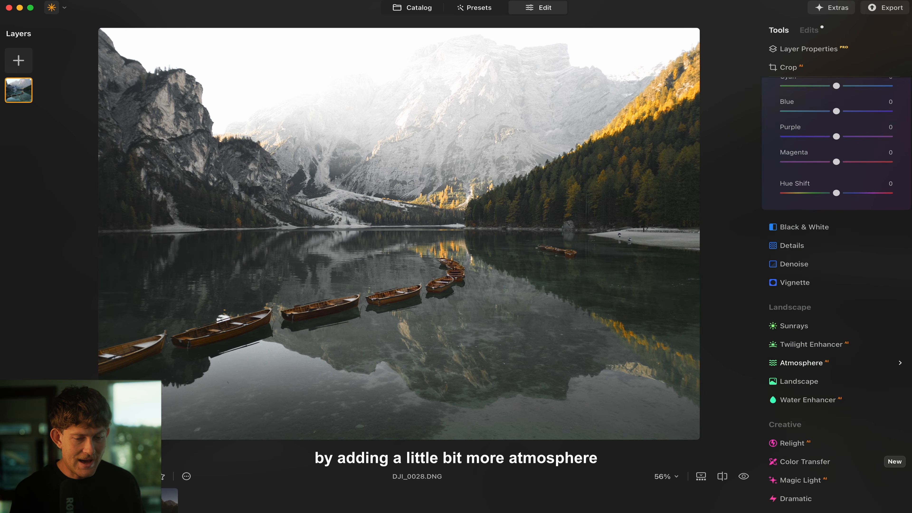
pyautogui.click(829, 345)
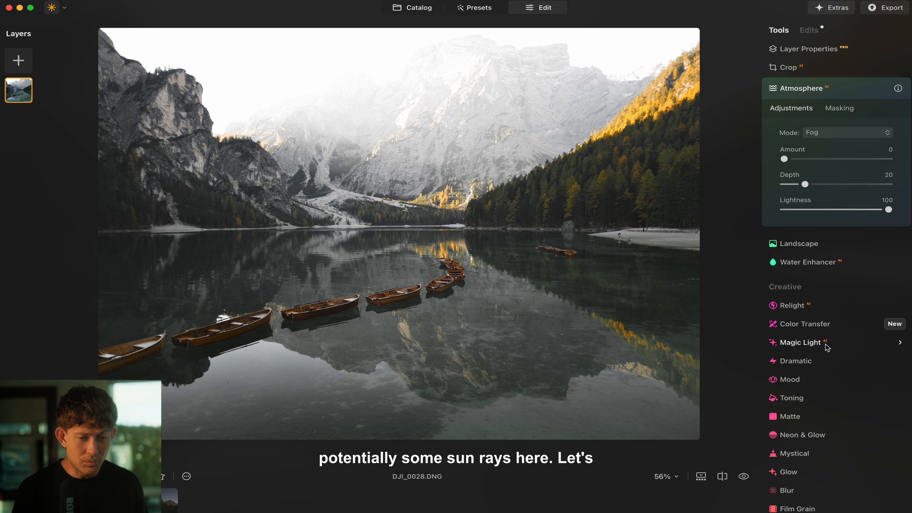
pyautogui.scroll(3, 819, 128)
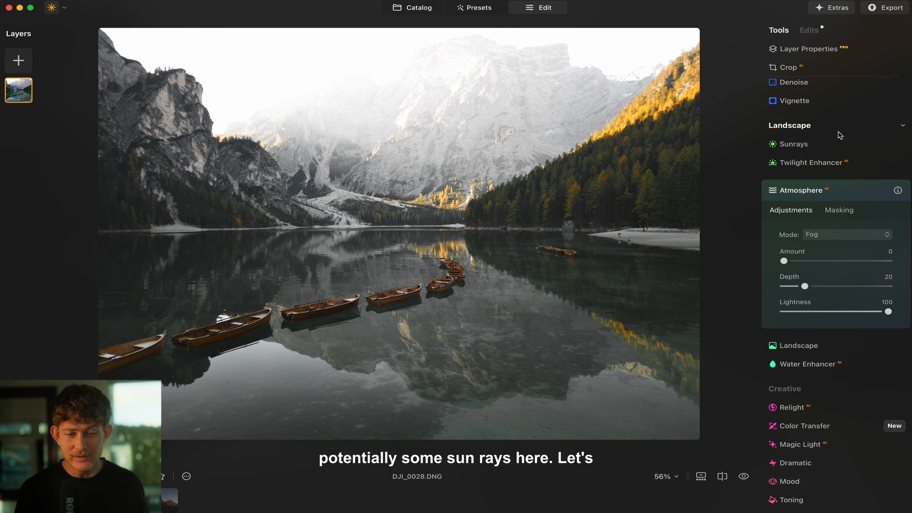
# Step: Add Sunrays at Amount 50 centred on the left cliff edge, toggling the effect to compare
pyautogui.click(808, 143)
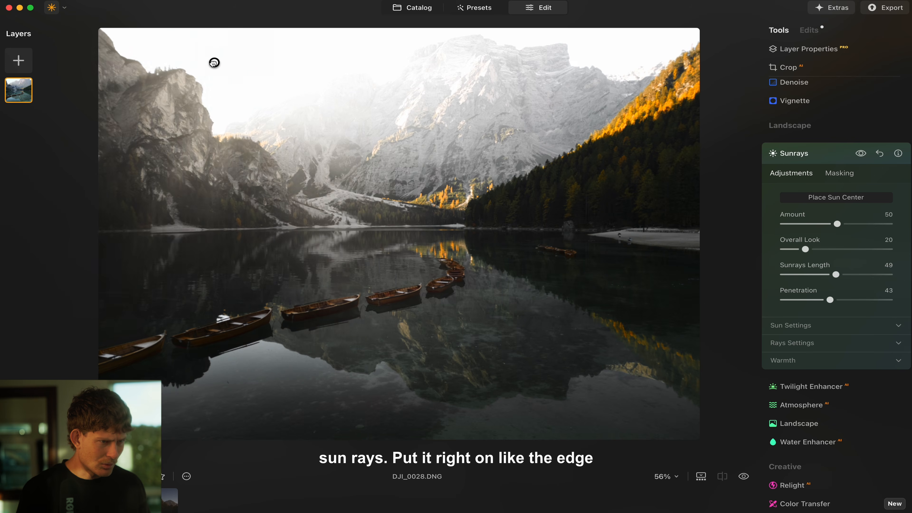
pyautogui.moveTo(213, 63); pyautogui.dragTo(192, 73)
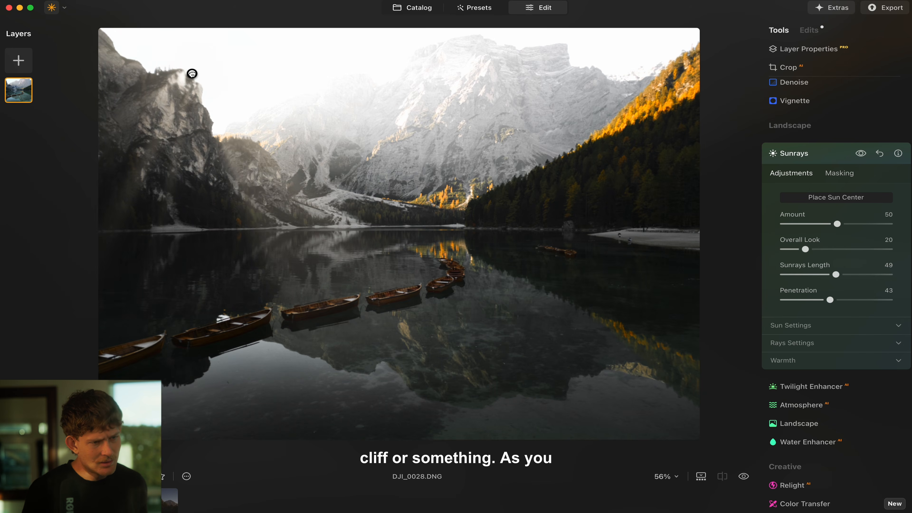
pyautogui.click(860, 154)
pyautogui.click(860, 154)
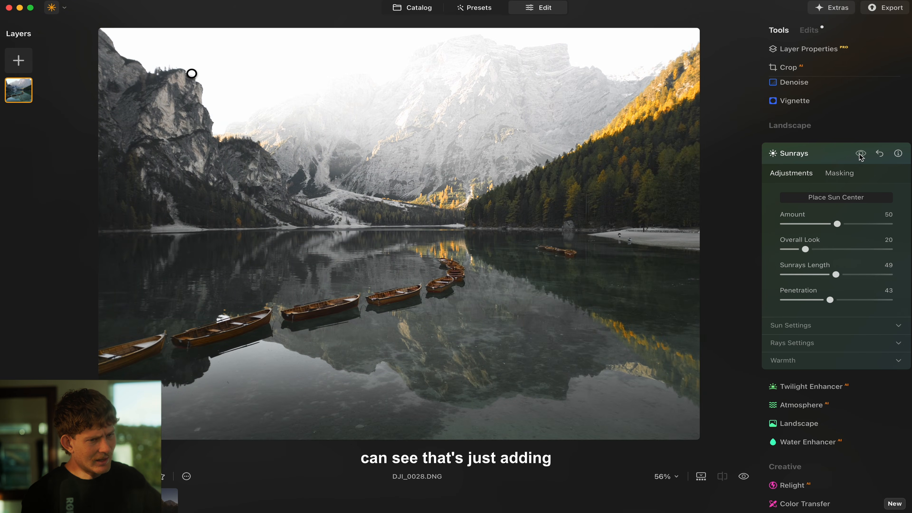
pyautogui.click(860, 154)
pyautogui.click(860, 154)
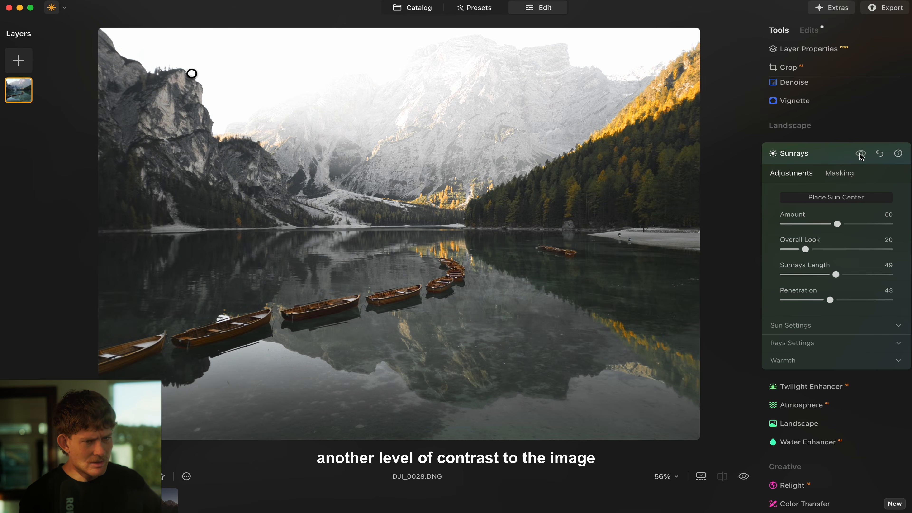
pyautogui.click(860, 154)
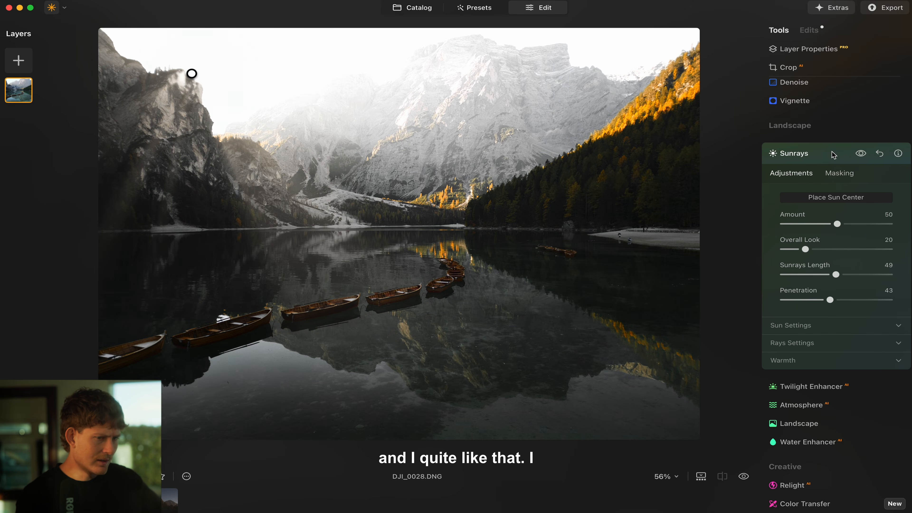
pyautogui.click(813, 154)
pyautogui.scroll(10, 779, 311)
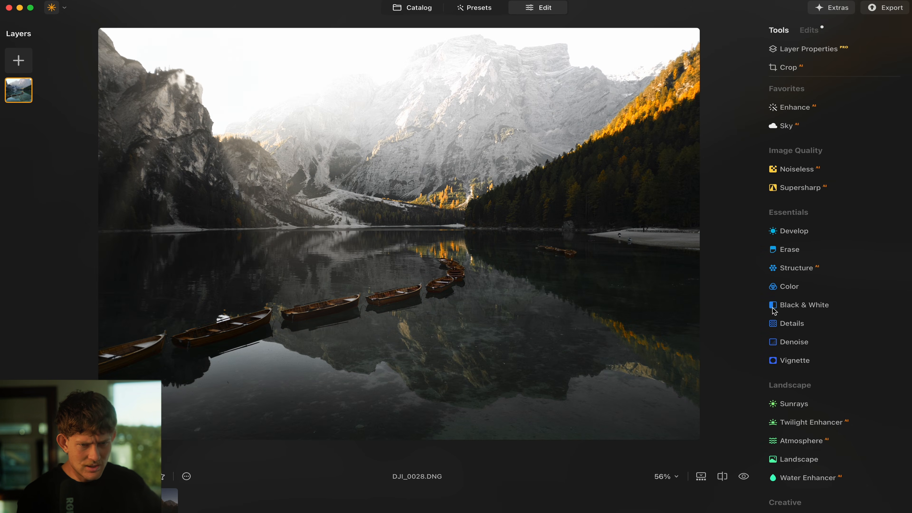
# Step: Lift Shadows to 43 in the lake photo's existing Develop edit
pyautogui.click(798, 230)
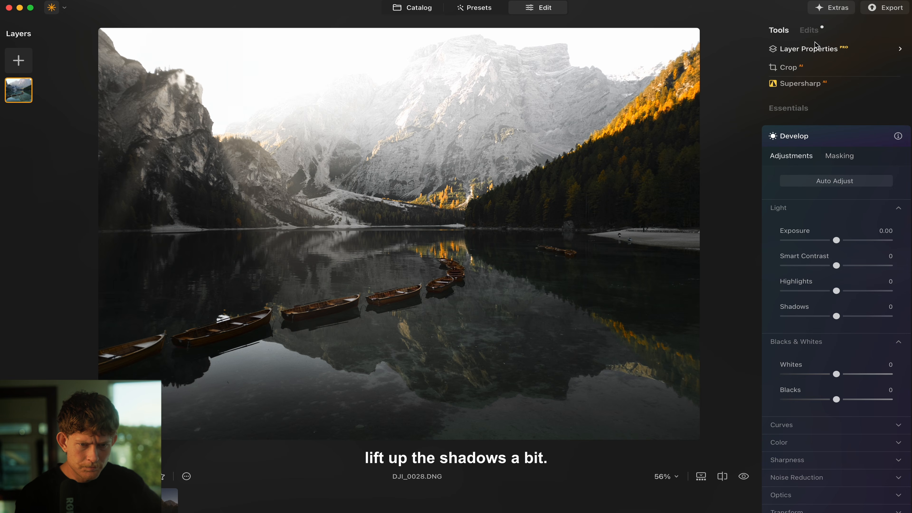
pyautogui.click(808, 30)
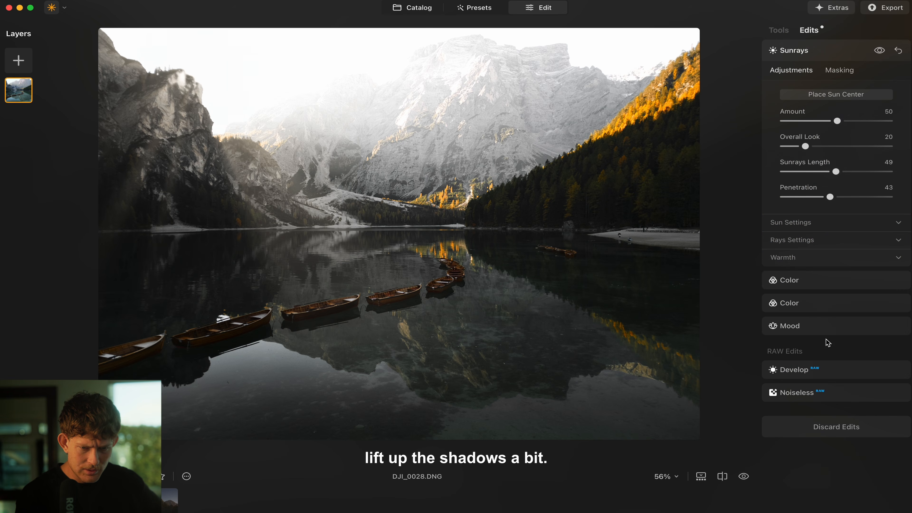
pyautogui.click(816, 372)
pyautogui.moveTo(829, 283); pyautogui.dragTo(840, 284)
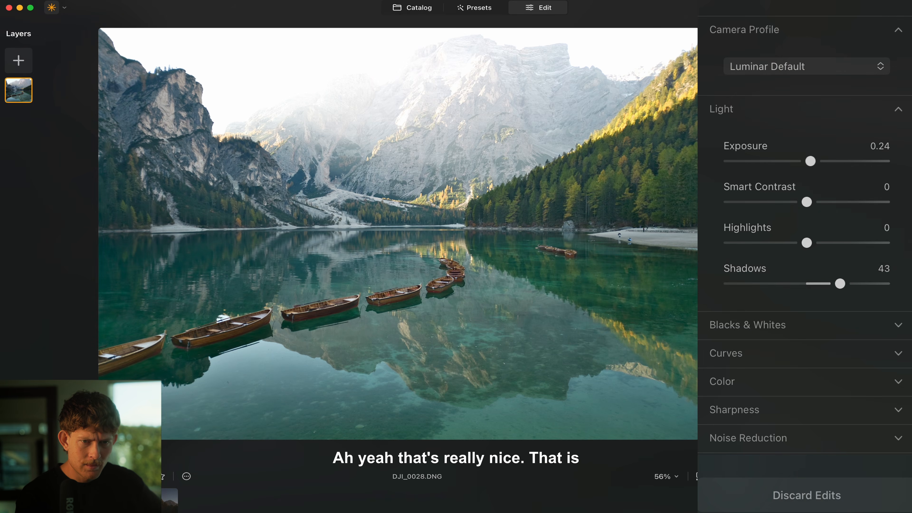
# Step: Compare the finished lake photo with the unedited original, then return to the edit
pyautogui.click(778, 30)
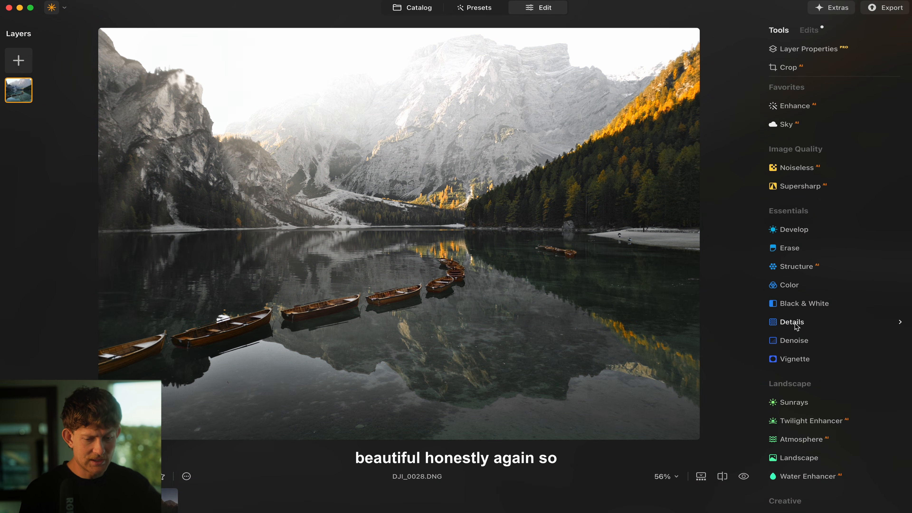
pyautogui.click(744, 476)
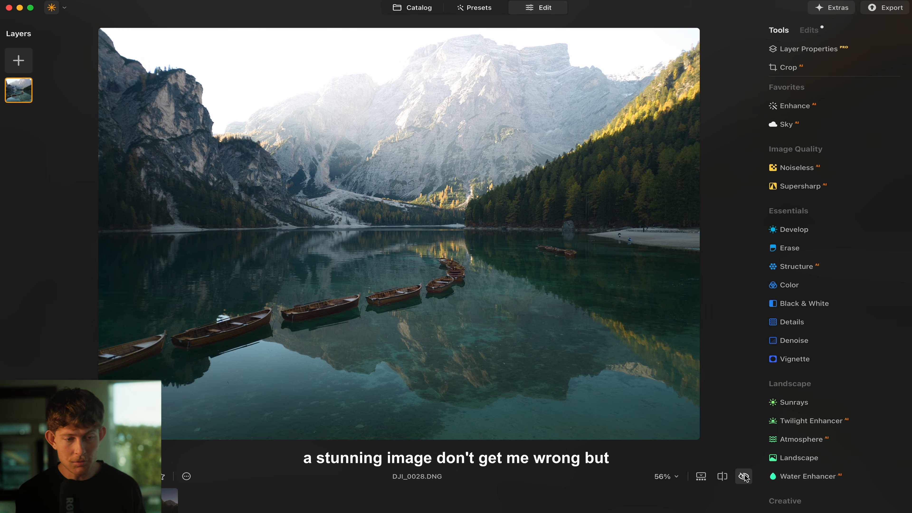
pyautogui.click(744, 476)
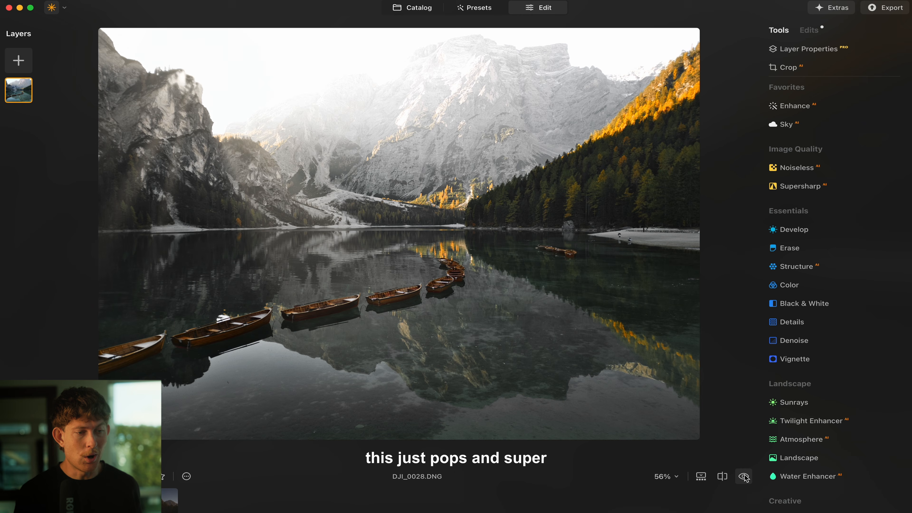